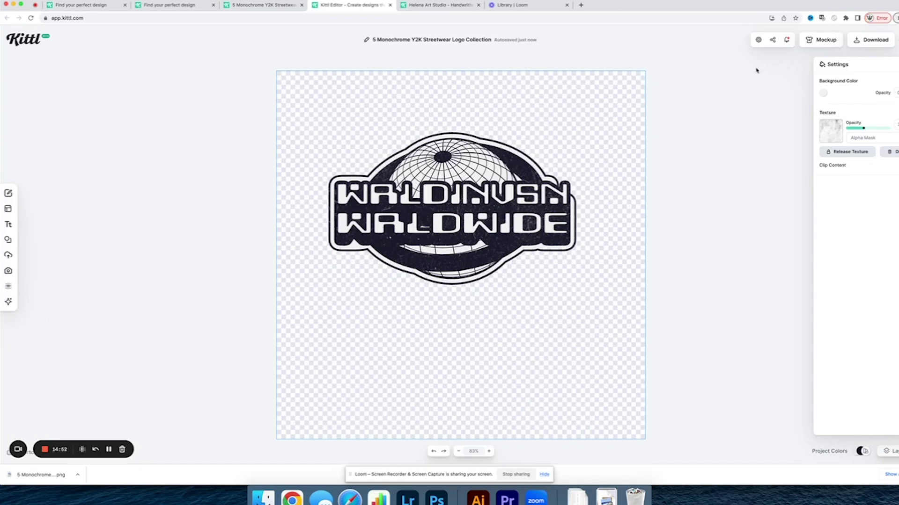
# - Review the download size and file format options for the dark logo
pyautogui.click(871, 42)
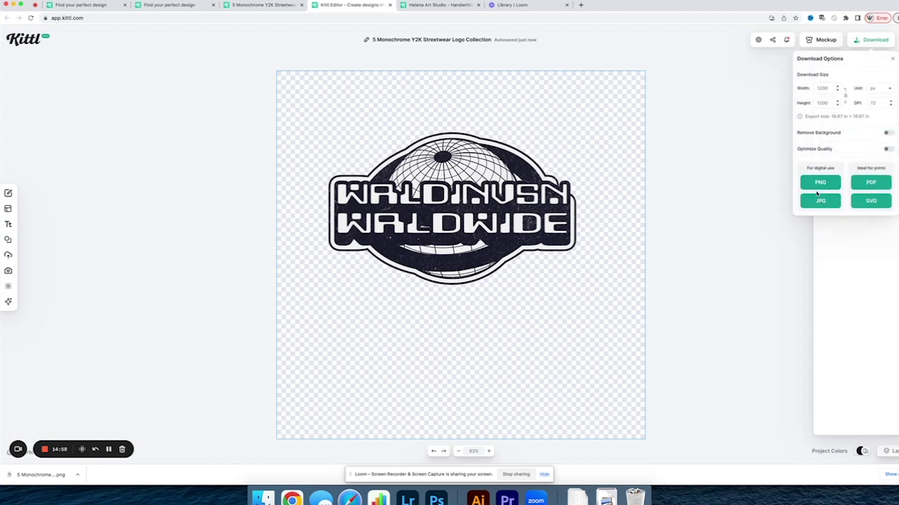
pyautogui.click(822, 190)
pyautogui.click(702, 148)
# - Recolour the dark parts of the WRLDINVSN WORLDWIDE logo group to orange #ff5100
pyautogui.click(537, 196)
pyautogui.moveTo(537, 195); pyautogui.dragTo(545, 196)
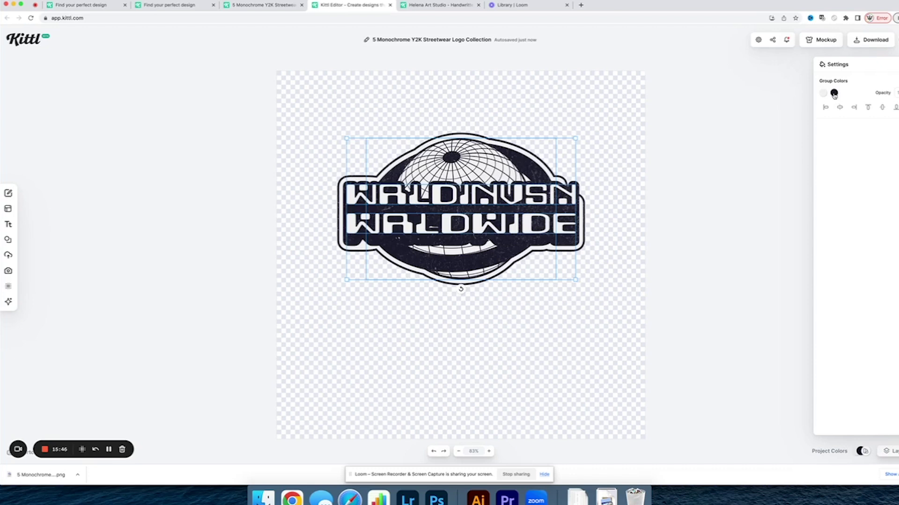
pyautogui.click(834, 94)
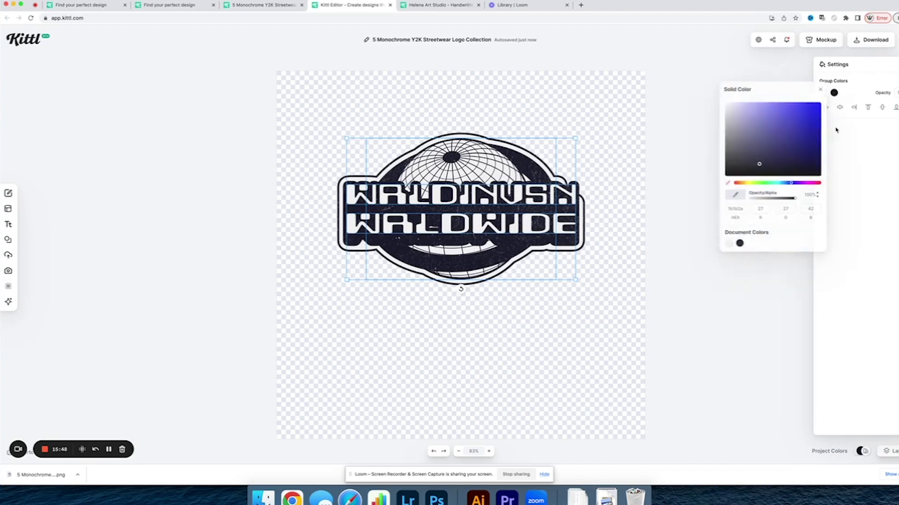
pyautogui.moveTo(745, 185); pyautogui.dragTo(740, 185)
pyautogui.moveTo(798, 123); pyautogui.dragTo(824, 100)
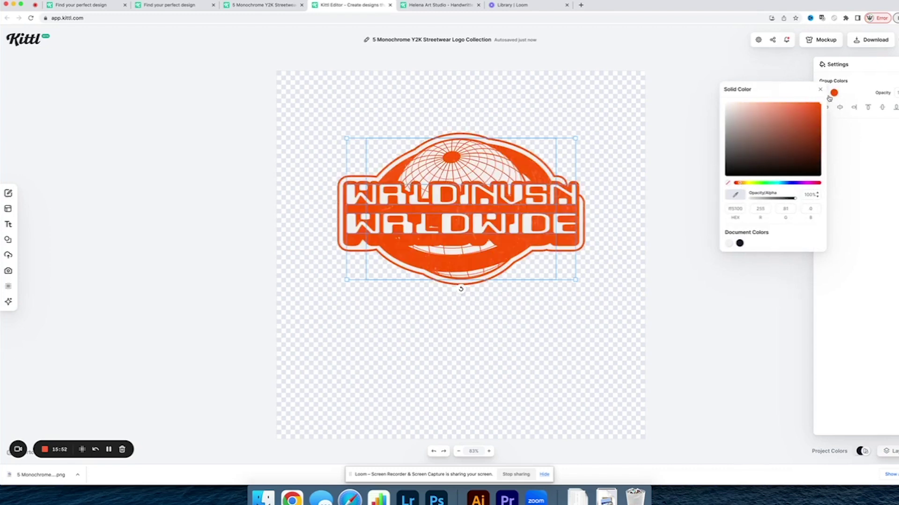
pyautogui.click(627, 112)
# - Shift the orange logo slightly up and left on the canvas and download it as a PNG
pyautogui.click(494, 173)
pyautogui.moveTo(501, 192); pyautogui.dragTo(495, 183)
pyautogui.click(595, 117)
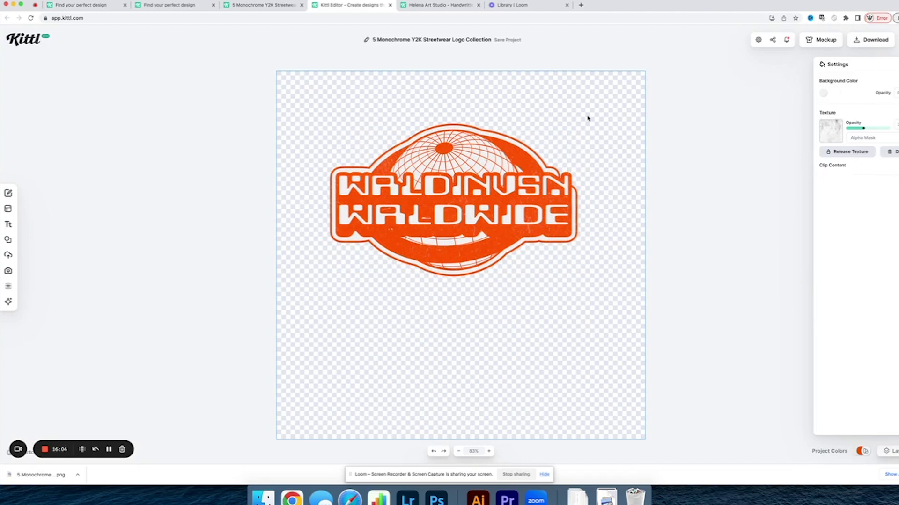
pyautogui.click(873, 40)
pyautogui.click(827, 184)
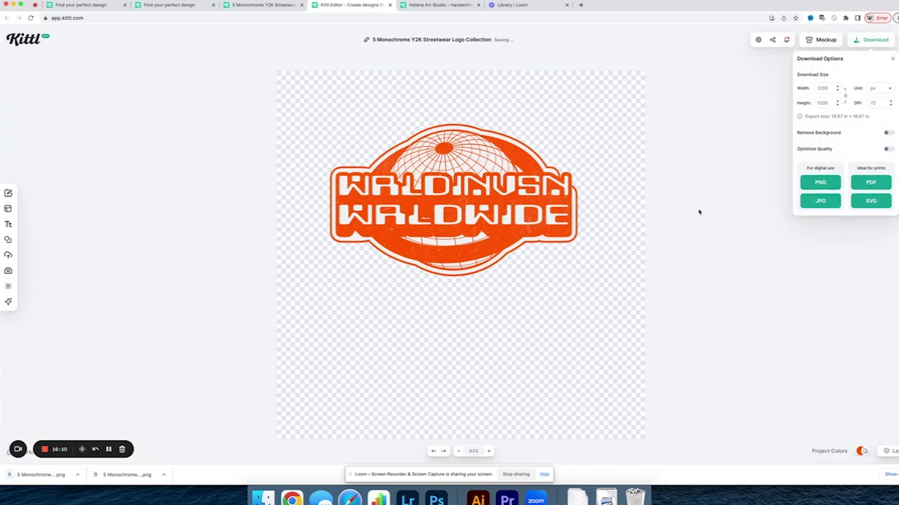
# - Recolour the orange parts of the logo group to a muted medium green
pyautogui.click(557, 206)
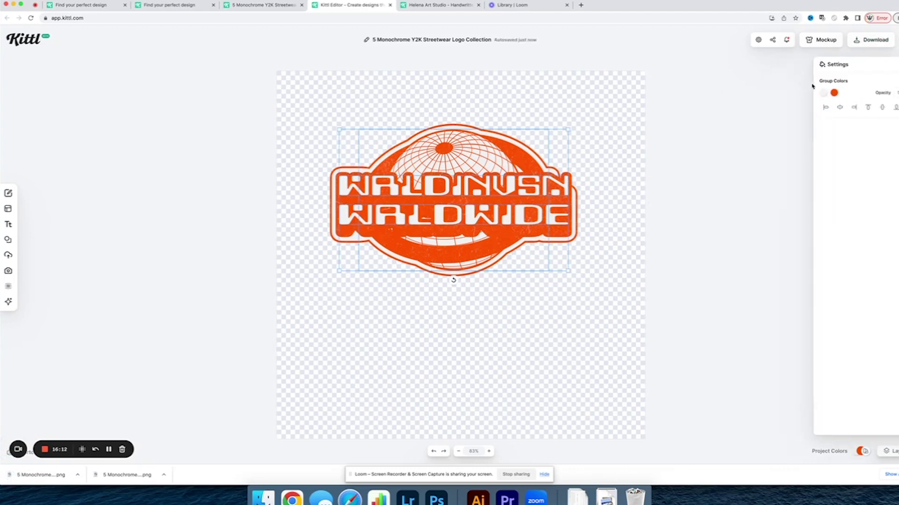
pyautogui.click(833, 93)
pyautogui.click(779, 183)
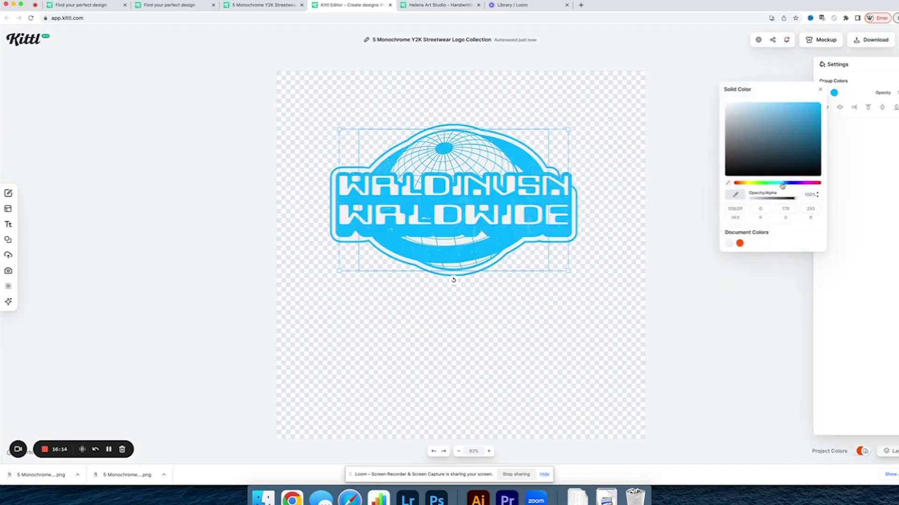
pyautogui.moveTo(780, 186); pyautogui.dragTo(773, 186)
pyautogui.moveTo(804, 134); pyautogui.dragTo(769, 131)
pyautogui.click(842, 155)
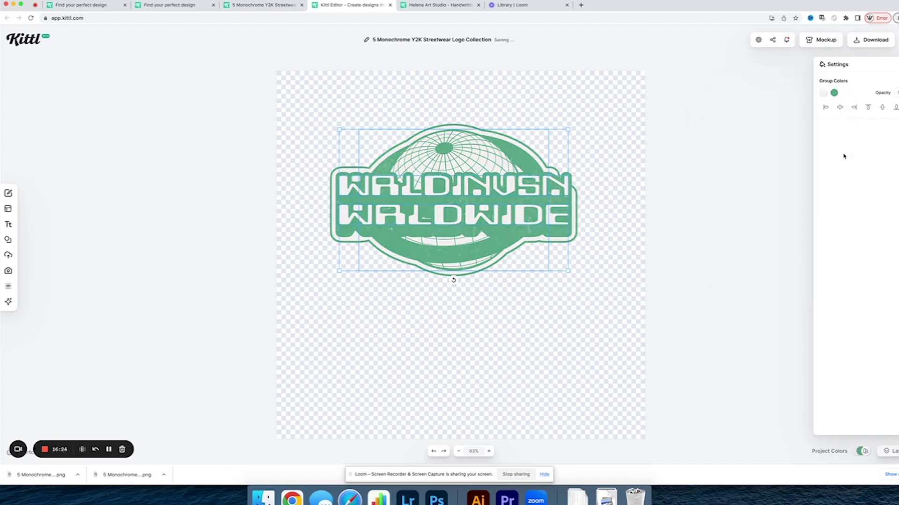
# - Download the green version of the logo as a PNG
pyautogui.click(648, 134)
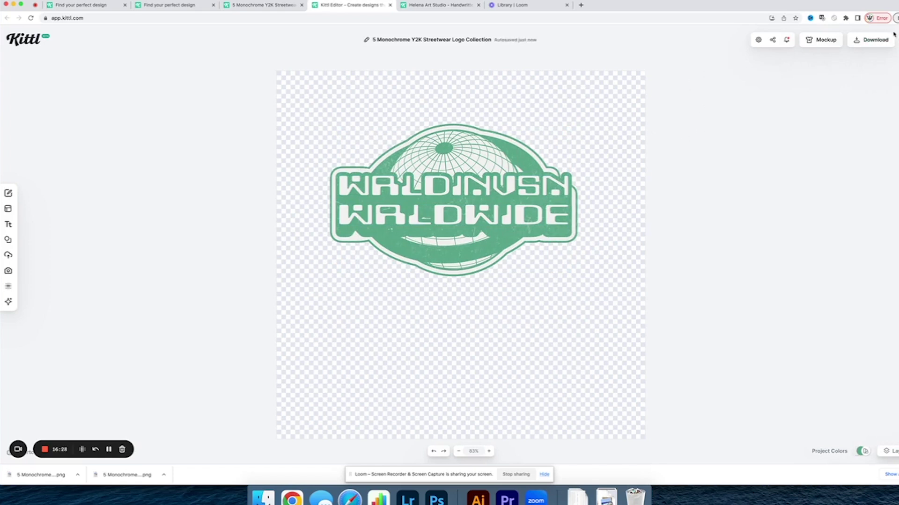
pyautogui.click(870, 40)
pyautogui.click(827, 187)
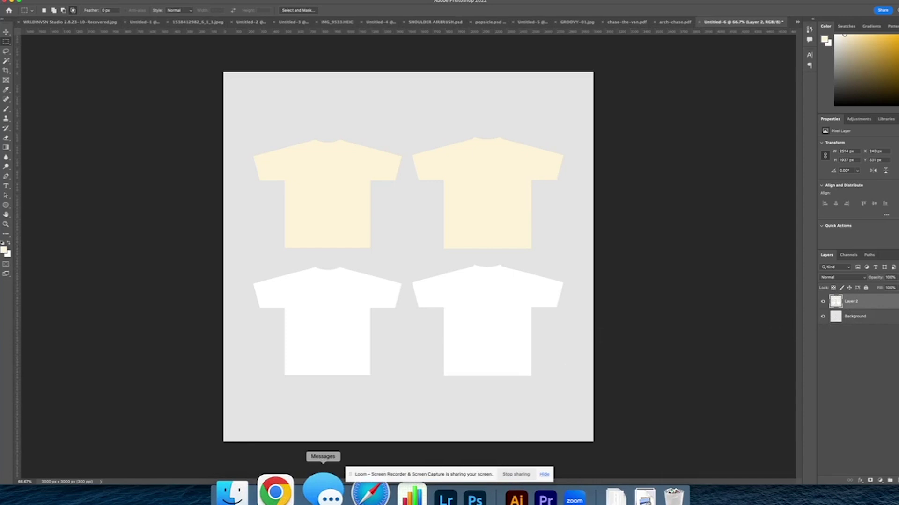
# - In Photoshop, place the orange logo PNG from Downloads centred on the right cream T-shirt, scaled to about 588 px wide
pyautogui.click(258, 493)
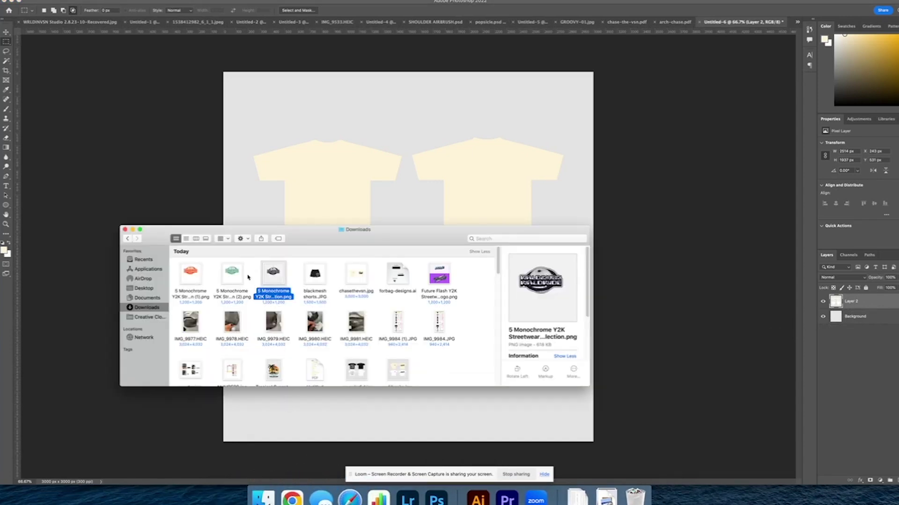
pyautogui.click(232, 274)
pyautogui.click(190, 274)
pyautogui.moveTo(190, 274); pyautogui.dragTo(379, 166)
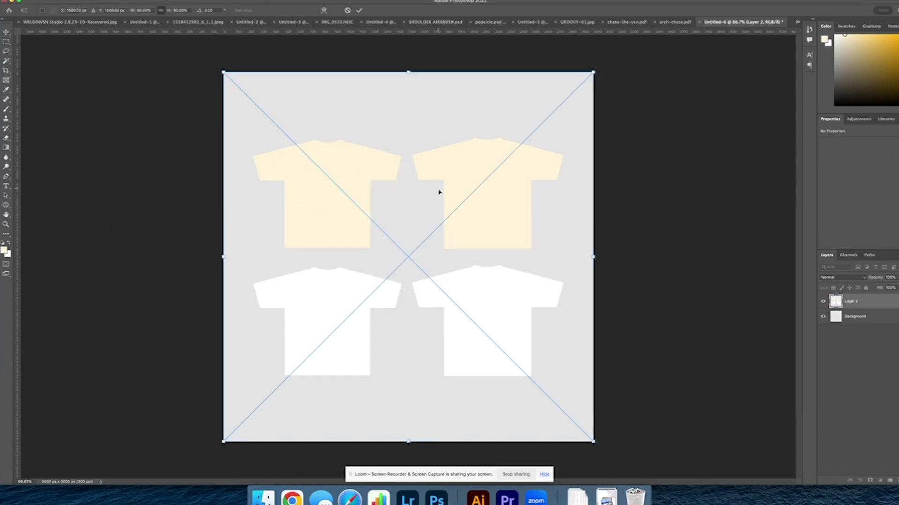
pyautogui.moveTo(595, 256); pyautogui.dragTo(466, 206)
pyautogui.moveTo(416, 237); pyautogui.dragTo(494, 183)
pyautogui.press('Return')
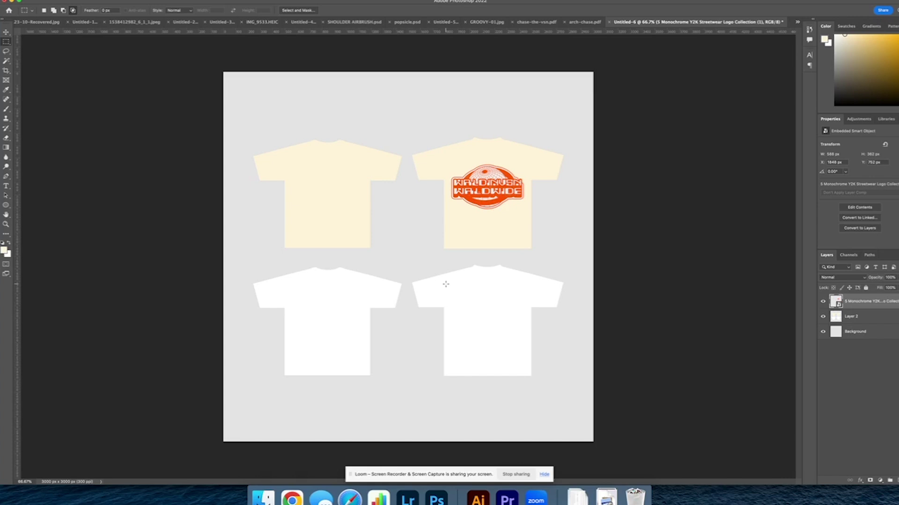
# - Duplicate the orange logo and scale the copy to about 176 px wide as a small chest print on the left cream T-shirt
pyautogui.press('super+j')
pyautogui.press('super+t')
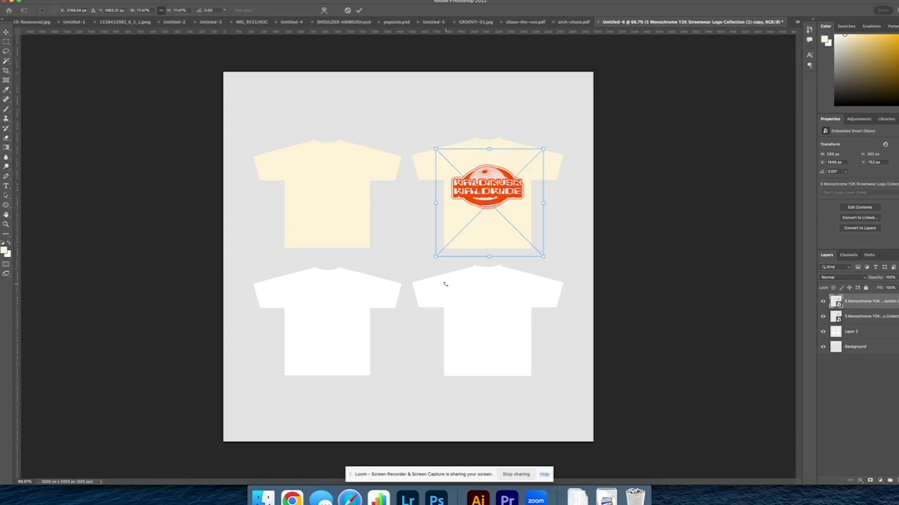
pyautogui.moveTo(543, 149); pyautogui.dragTo(348, 190)
pyautogui.press('Return')
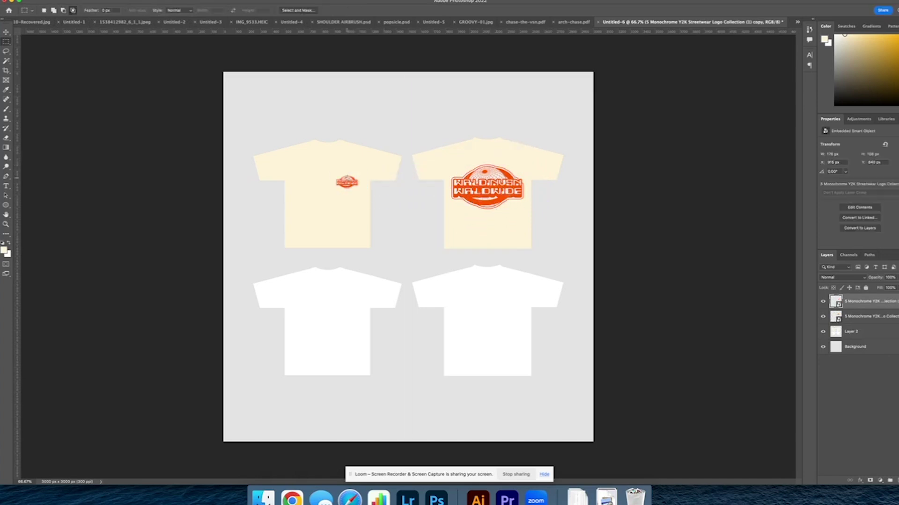
# - Place the green logo PNG from Downloads centred on the right white T-shirt, scaled to about 17.6%
pyautogui.press('super+Tab')
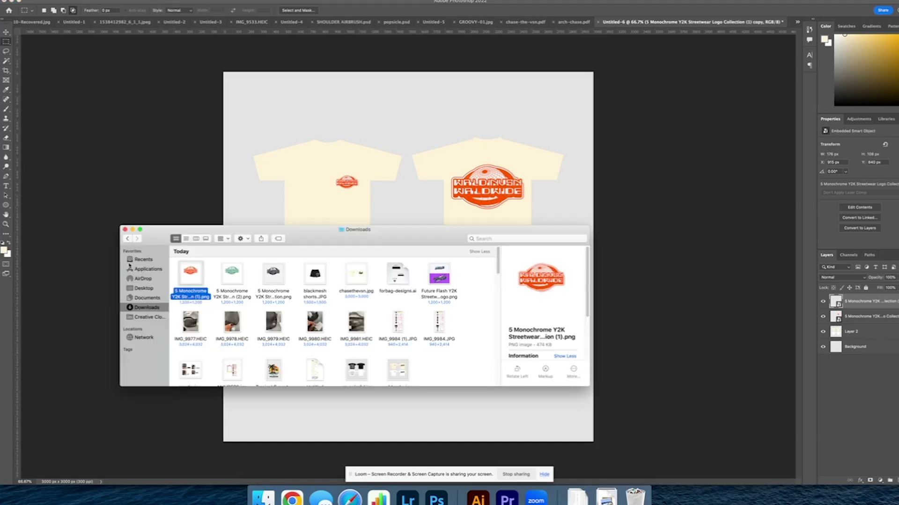
pyautogui.moveTo(232, 277); pyautogui.dragTo(327, 195)
pyautogui.press('Return')
pyautogui.moveTo(595, 73); pyautogui.dragTo(456, 151)
pyautogui.moveTo(405, 234); pyautogui.dragTo(496, 328)
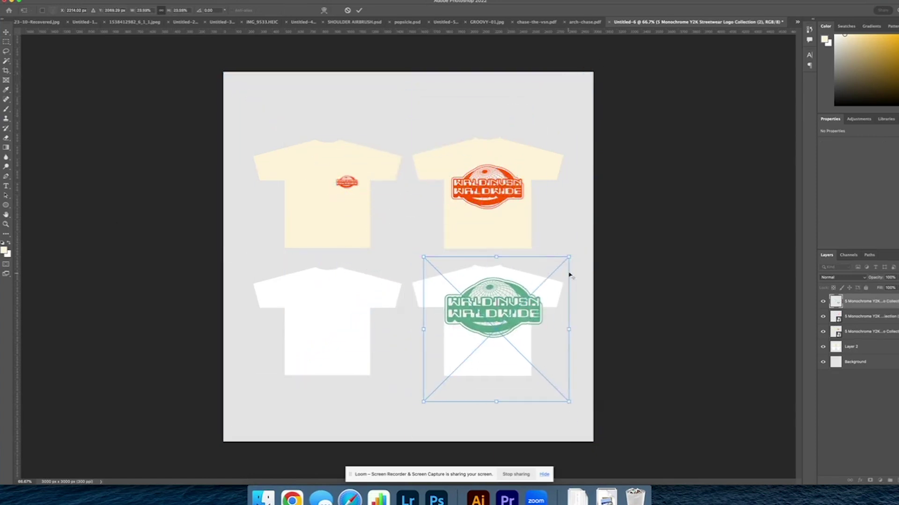
pyautogui.moveTo(568, 257)
pyautogui.mouseDown()
pyautogui.moveTo(555, 257)
pyautogui.moveTo(580, 241)
pyautogui.moveTo(569, 263)
pyautogui.moveTo(560, 260)
pyautogui.moveTo(575, 249)
pyautogui.mouseUp()
pyautogui.moveTo(533, 286); pyautogui.dragTo(520, 325)
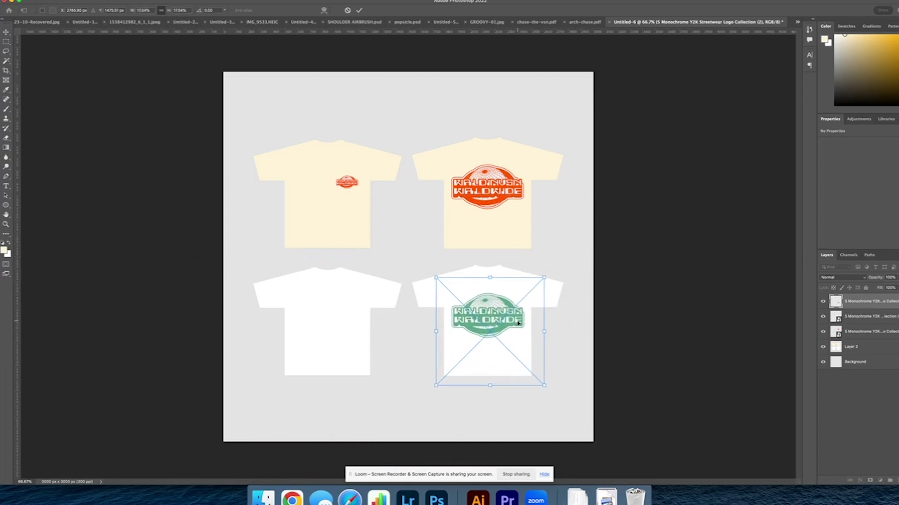
pyautogui.press('Return')
# - Duplicate the green logo and scale the copy to about 172 px wide as a small chest print on the left white T-shirt
pyautogui.hotkey('ctrl', 'j')
pyautogui.hotkey('ctrl', 't')
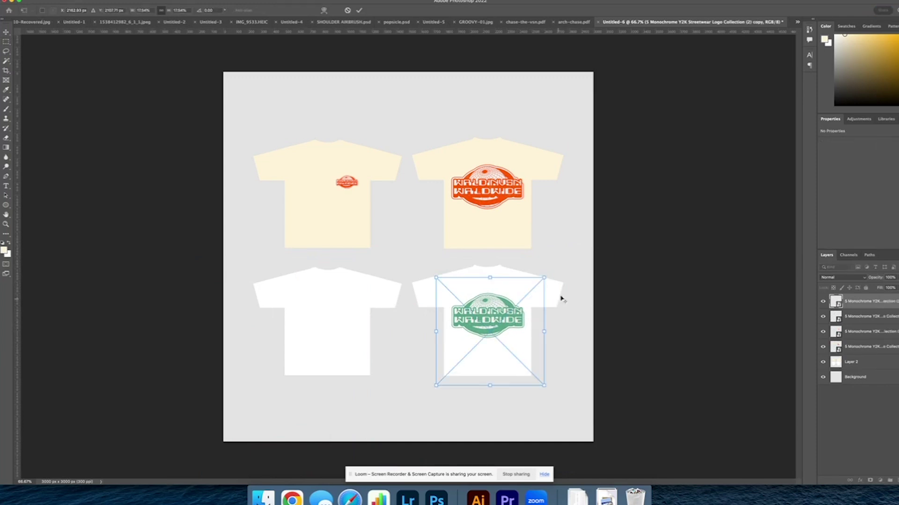
pyautogui.moveTo(549, 270); pyautogui.dragTo(363, 293)
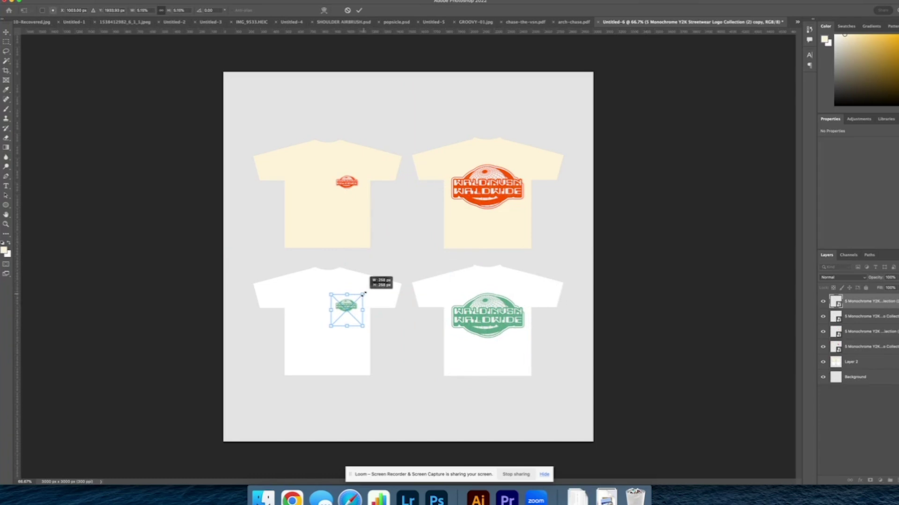
pyautogui.press('Return')
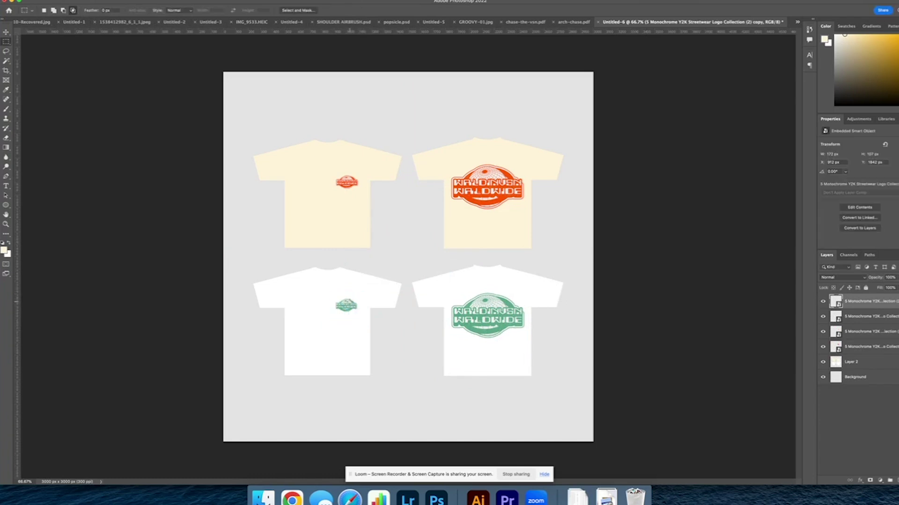